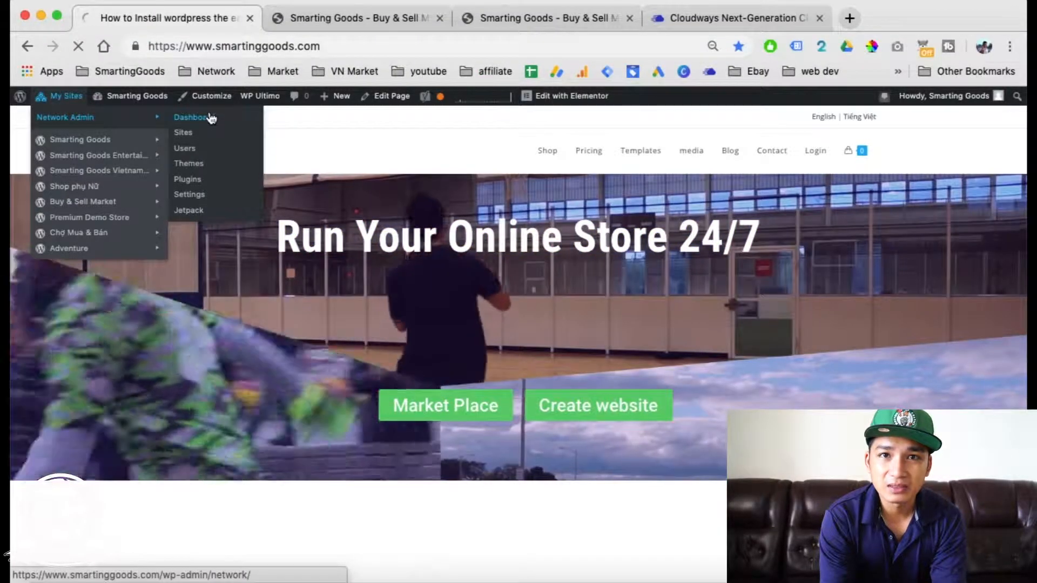
# Show the network admin dashboard, the $7.99 revenue details, and the Smarting Goods marketplace.
pyautogui.click(211, 118)
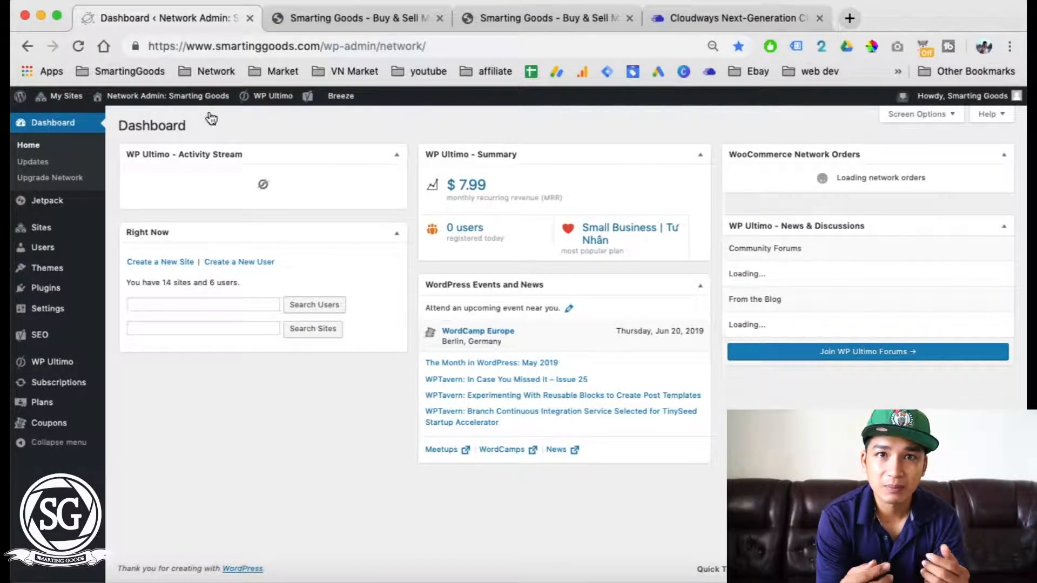
pyautogui.click(475, 187)
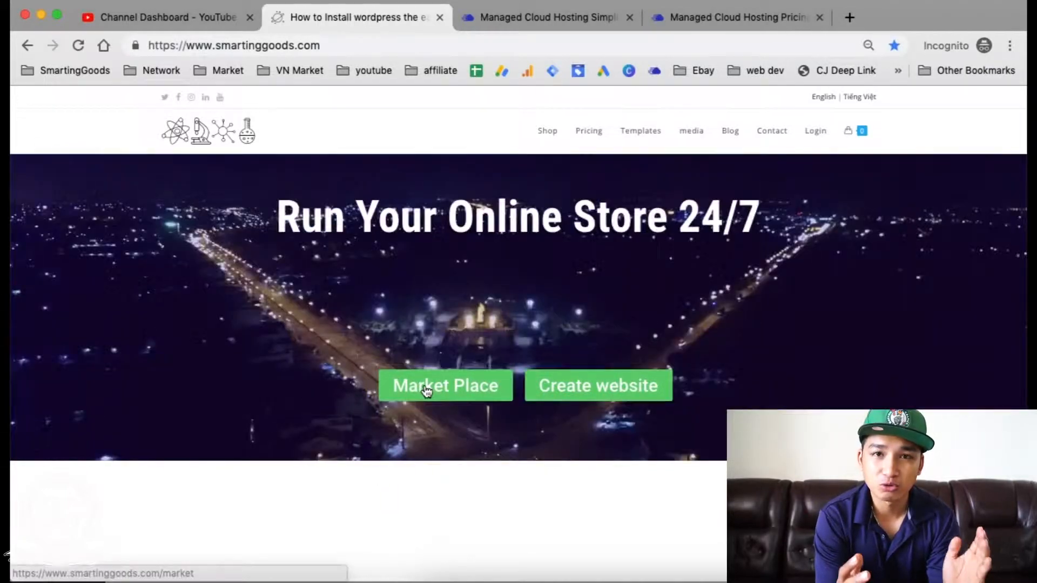
pyautogui.click(424, 385)
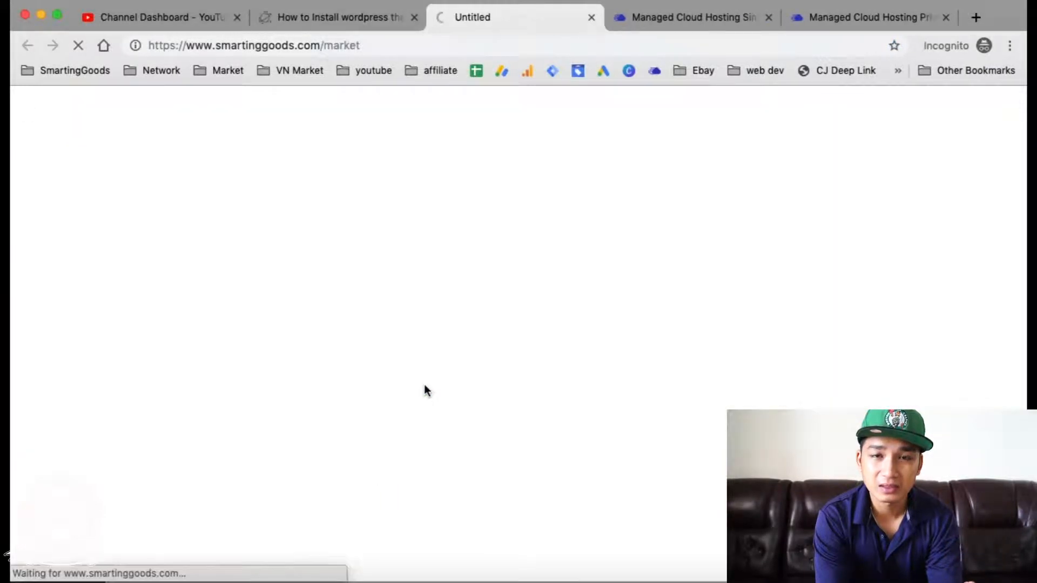
pyautogui.scroll(-5, 443, 486)
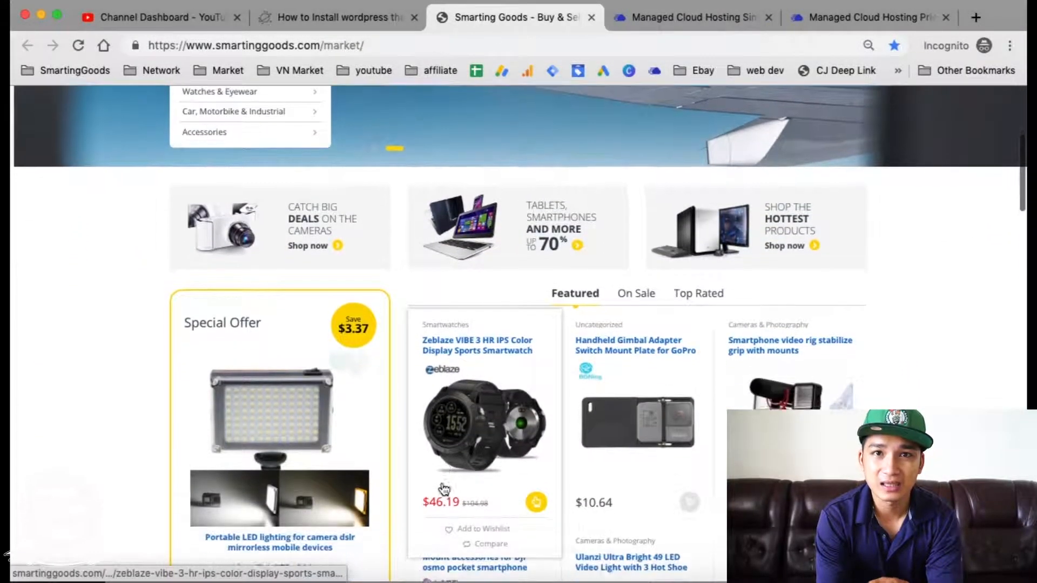
pyautogui.scroll(-9, 442, 481)
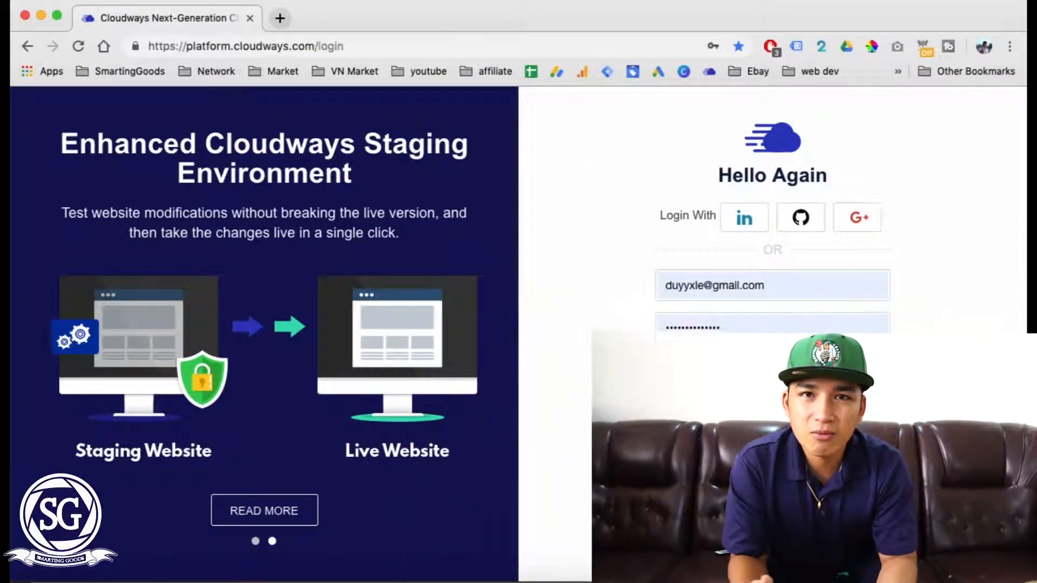
# Sign in to Cloudways and start adding a new server.
pyautogui.click(781, 380)
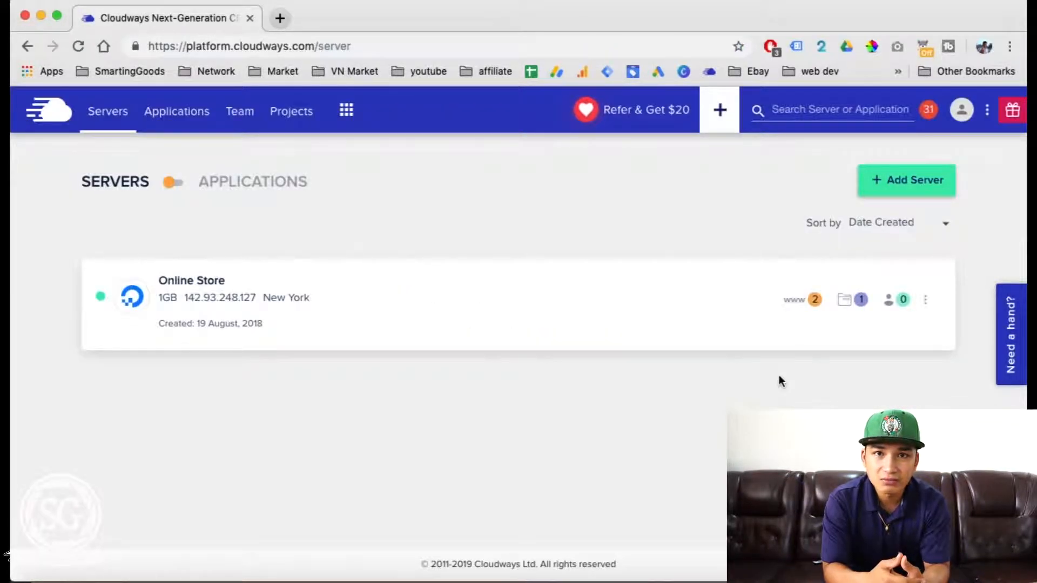
pyautogui.click(889, 179)
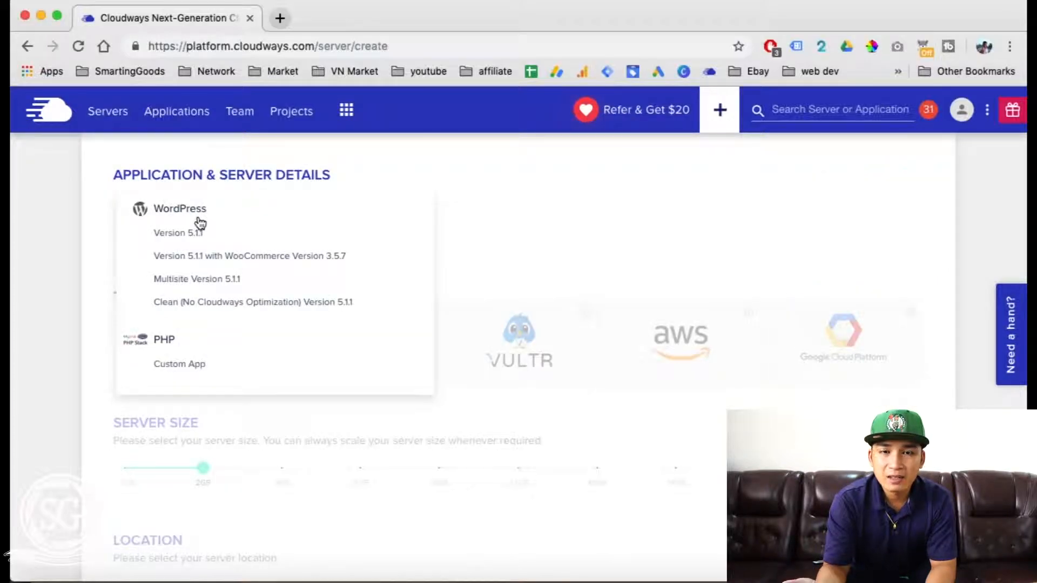
pyautogui.scroll(-10, 200, 339)
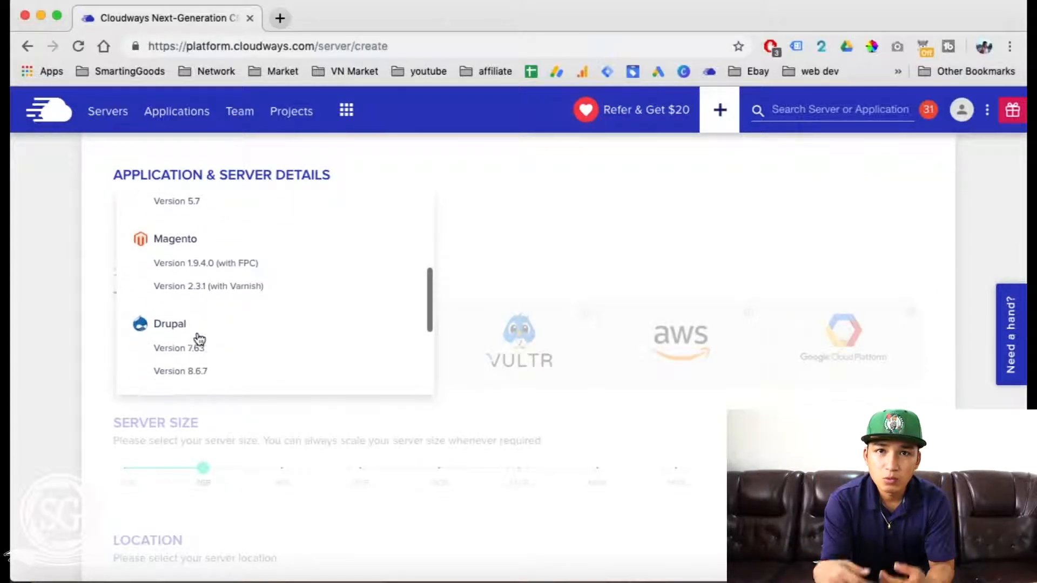
pyautogui.scroll(10, 199, 339)
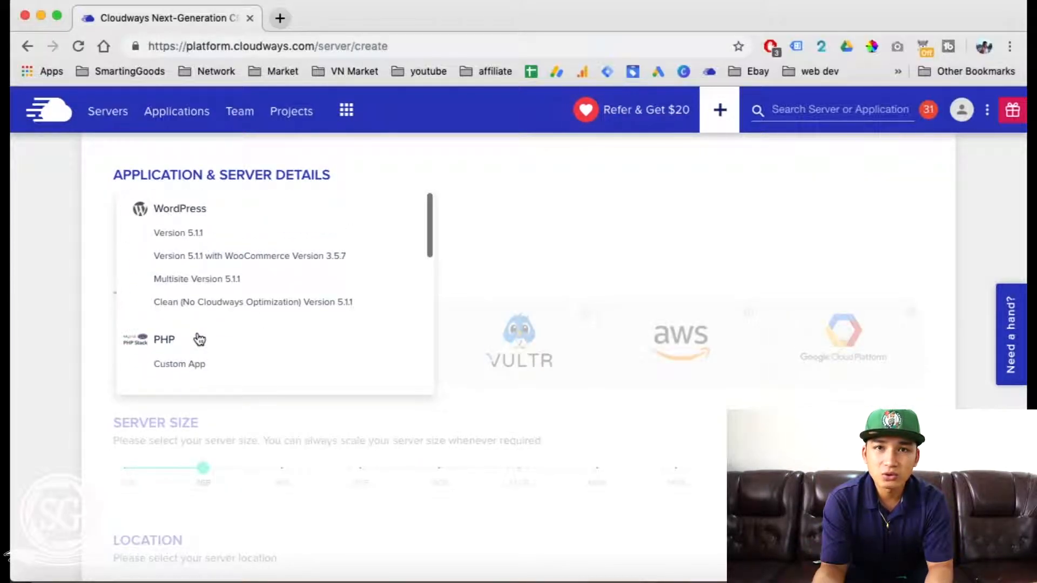
# Choose WordPress Multisite Version 5.1.1, naming the app 'network' and the server 'boss'.
pyautogui.click(228, 279)
pyautogui.click(388, 221)
pyautogui.write('network')
pyautogui.click(615, 215)
pyautogui.write('bó')
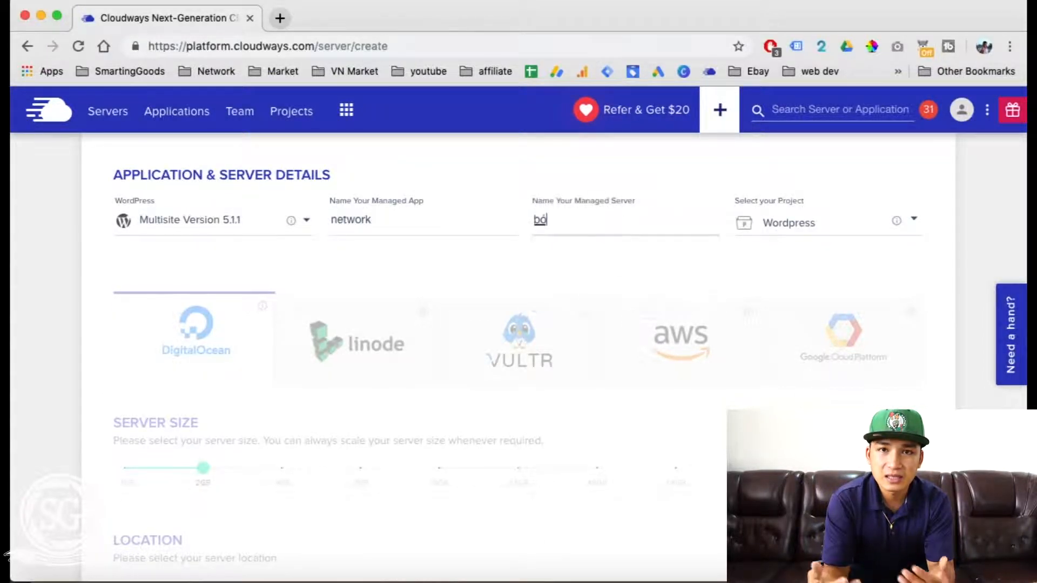
pyautogui.click(416, 274)
pyautogui.scroll(-2, 416, 277)
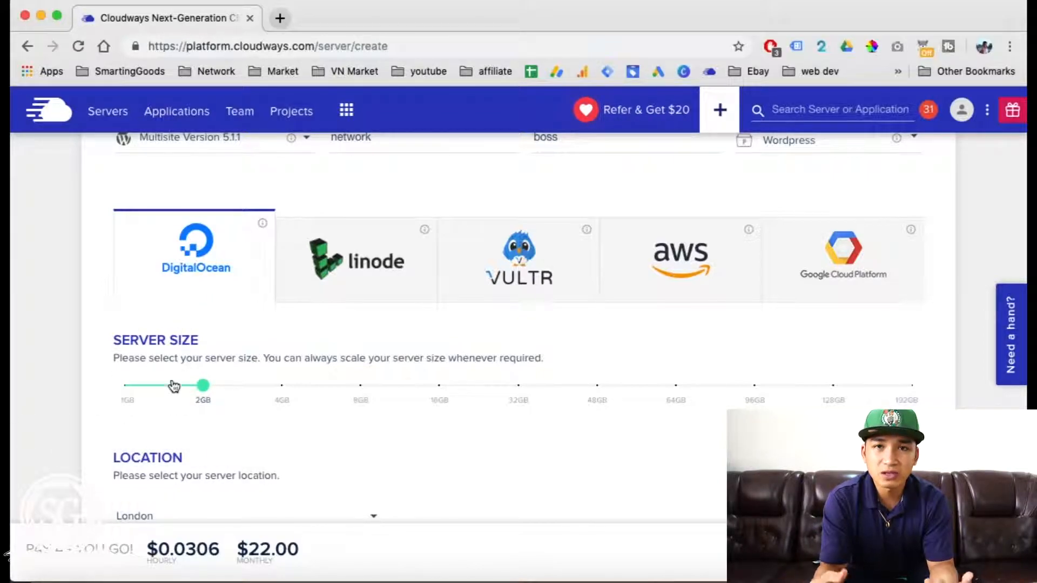
# Lower the server size from 2GB to 1GB.
pyautogui.moveTo(207, 387)
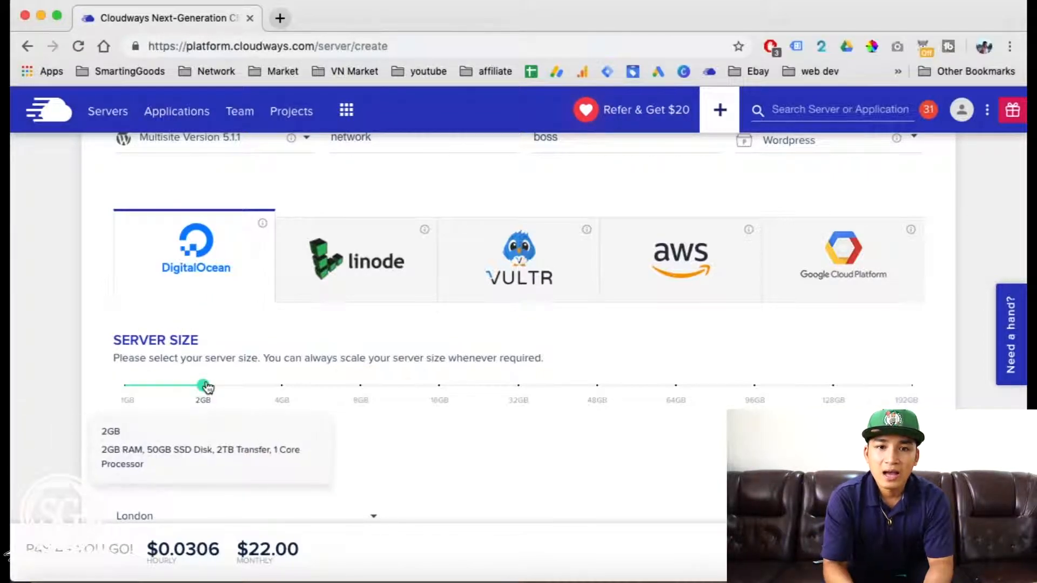
pyautogui.moveTo(207, 386); pyautogui.dragTo(122, 389)
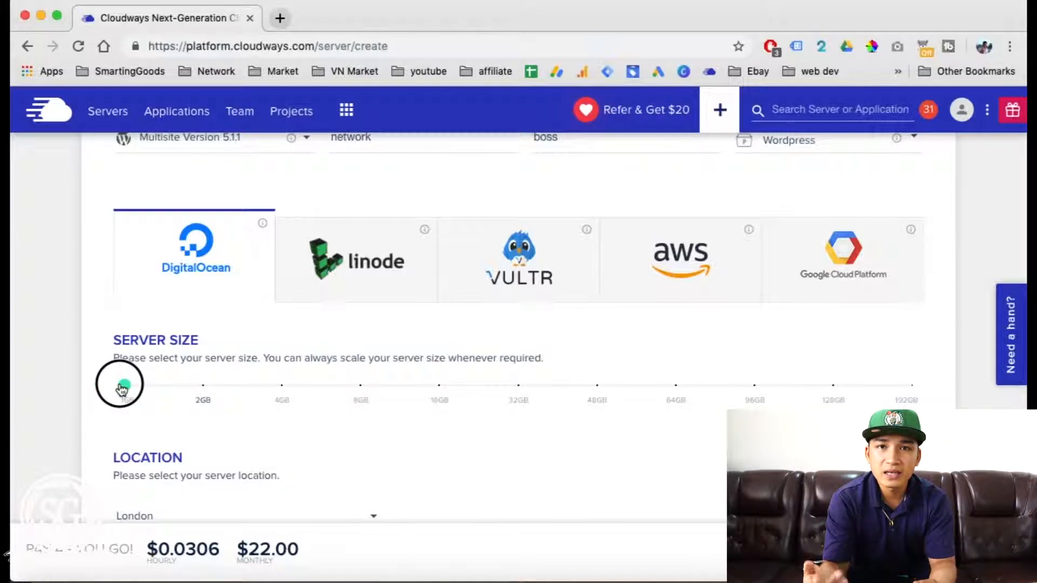
pyautogui.moveTo(131, 394)
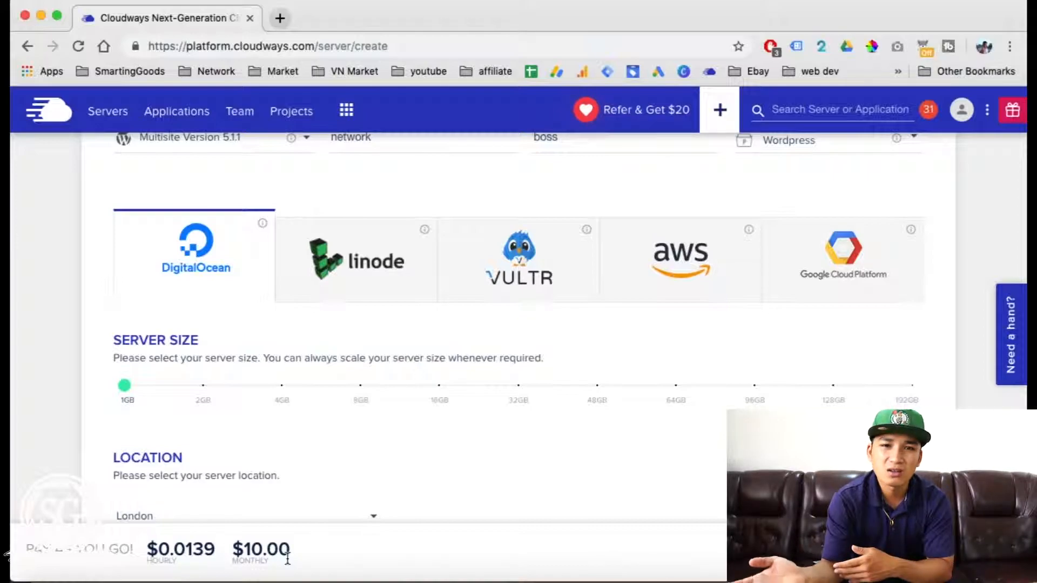
# Set the server location to Singapore.
pyautogui.scroll(-2, 292, 425)
pyautogui.click(284, 422)
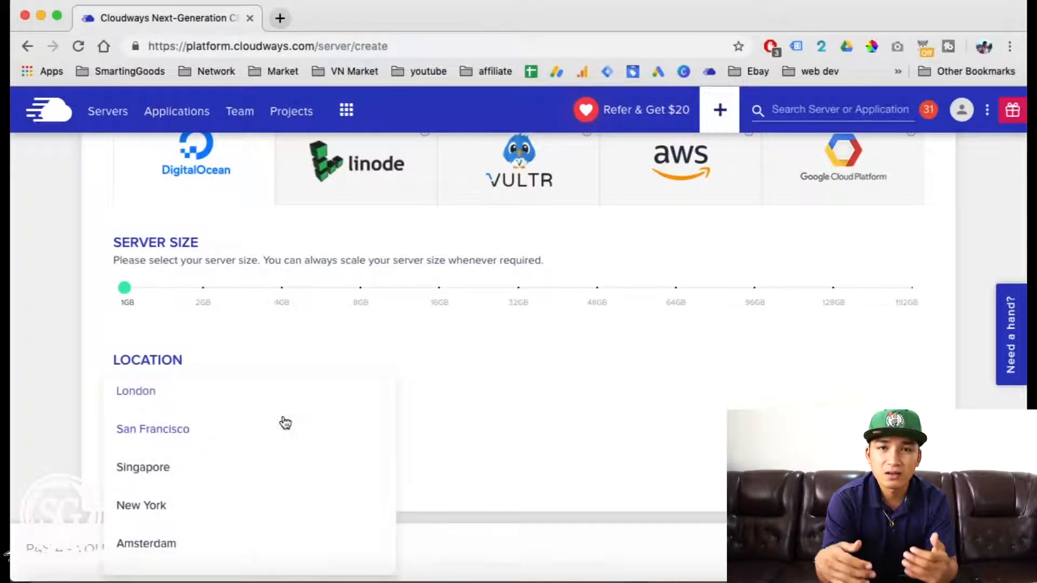
pyautogui.scroll(-3, 285, 423)
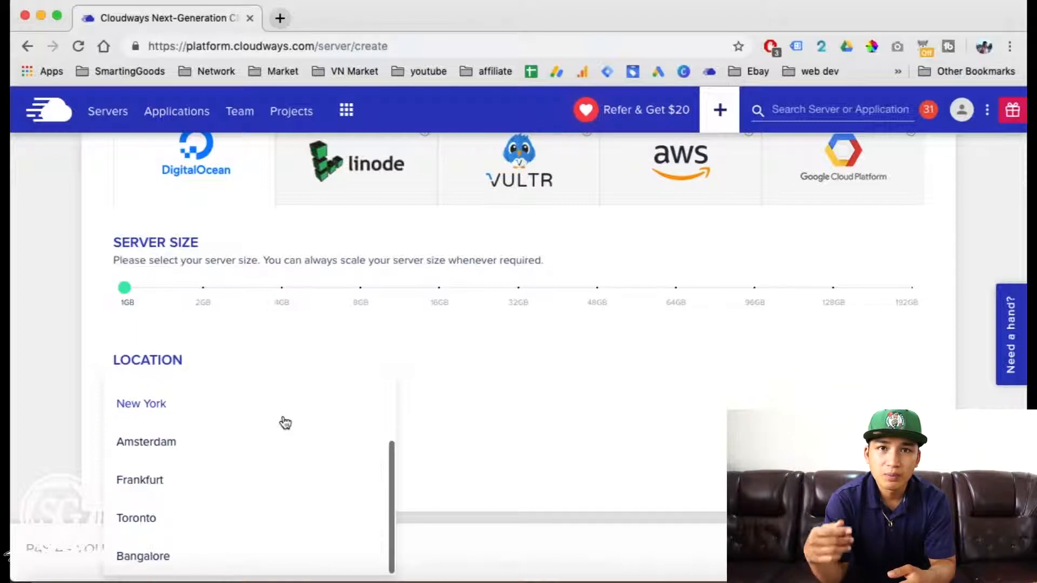
pyautogui.scroll(3, 286, 423)
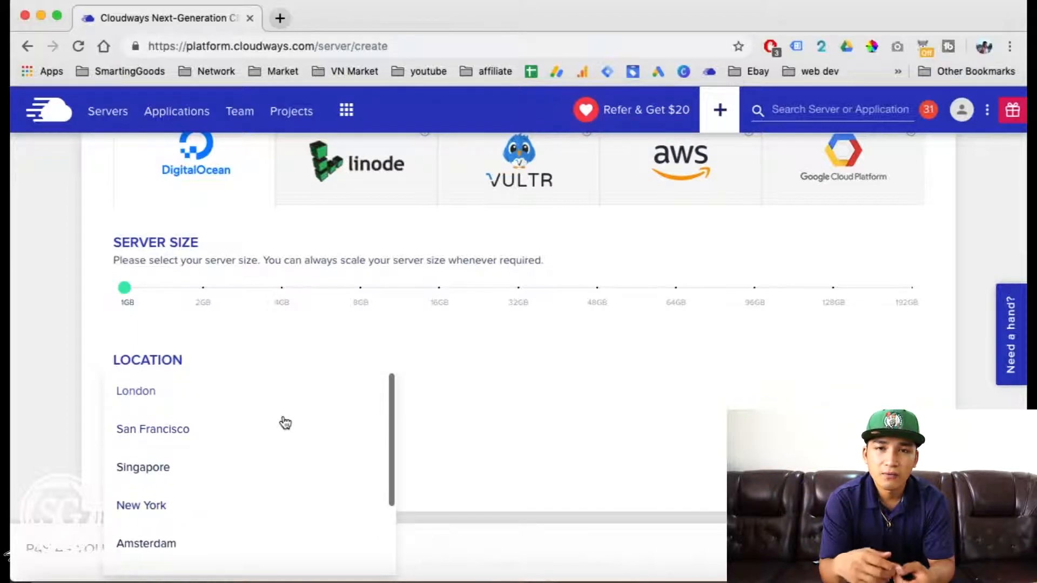
pyautogui.click(177, 469)
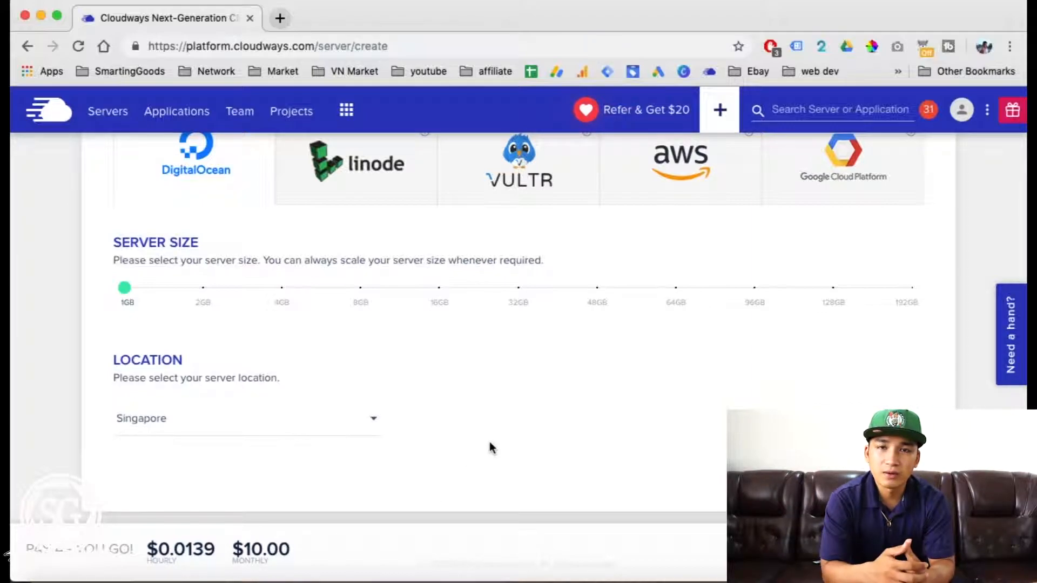
pyautogui.scroll(-1, 489, 443)
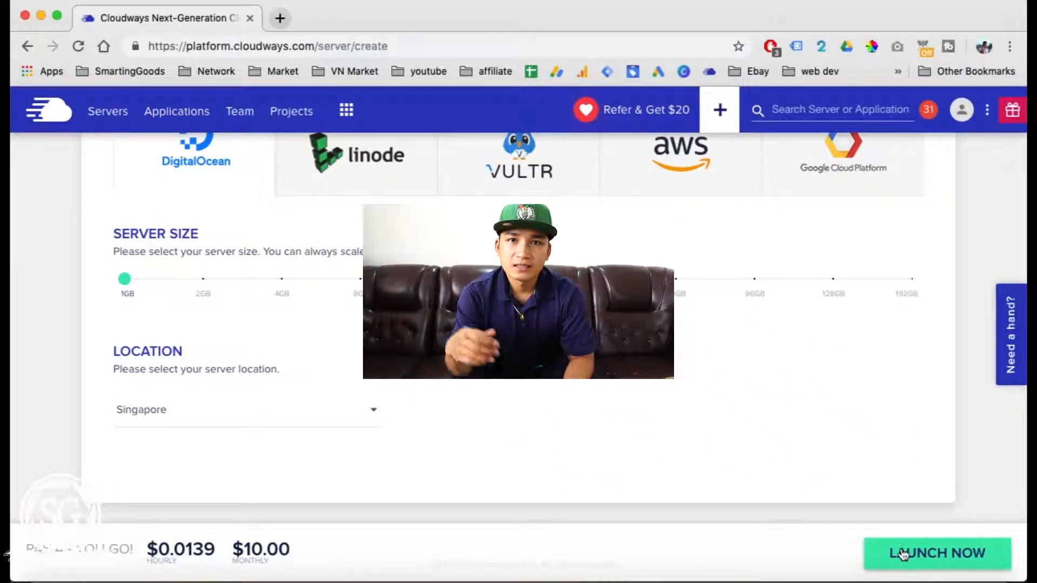
# Launch the new server, then open the Network application's Access Details from the Applications list.
pyautogui.click(904, 556)
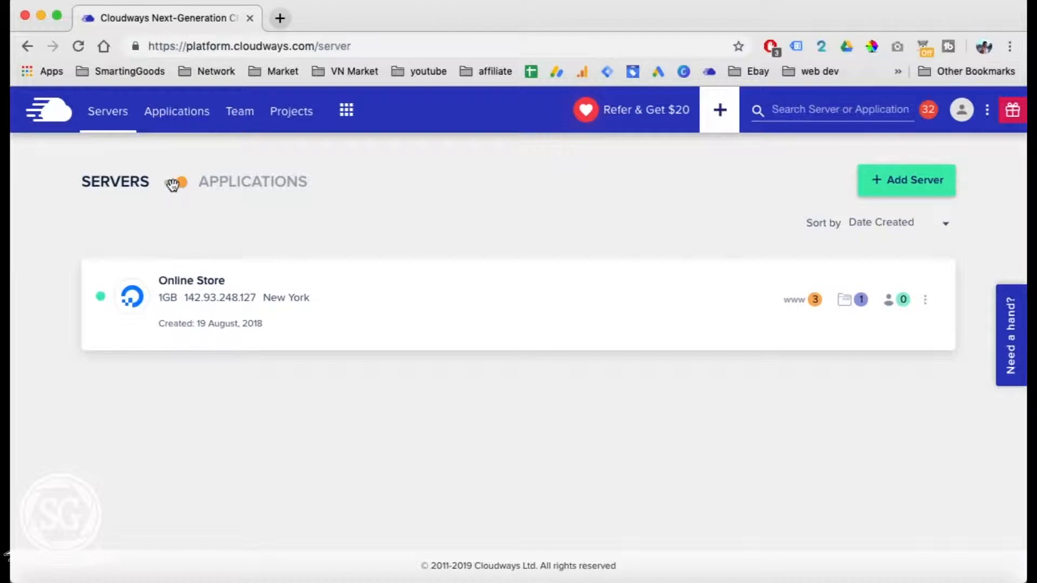
pyautogui.click(173, 184)
pyautogui.scroll(-2, 324, 410)
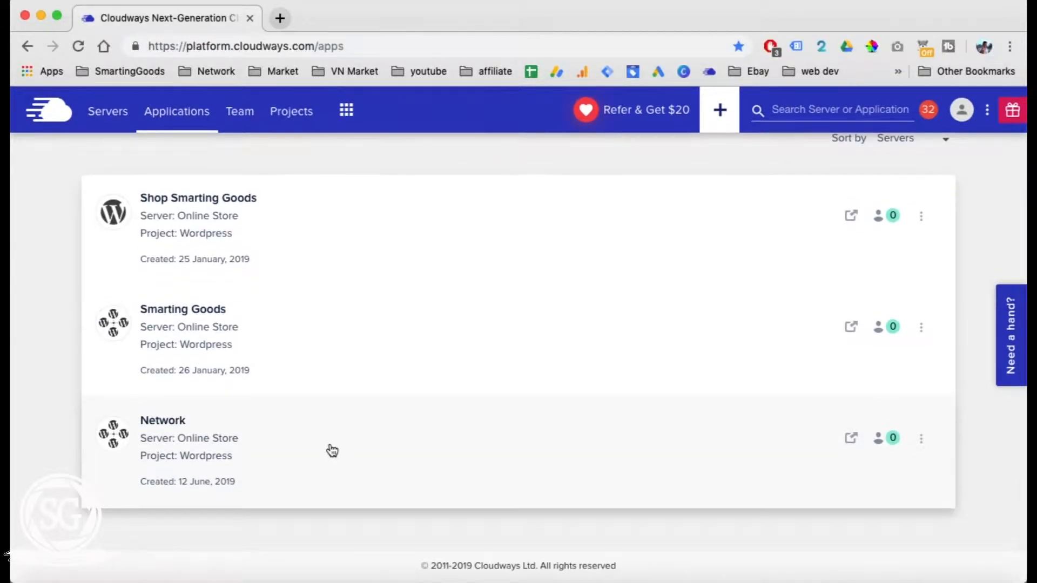
pyautogui.click(333, 455)
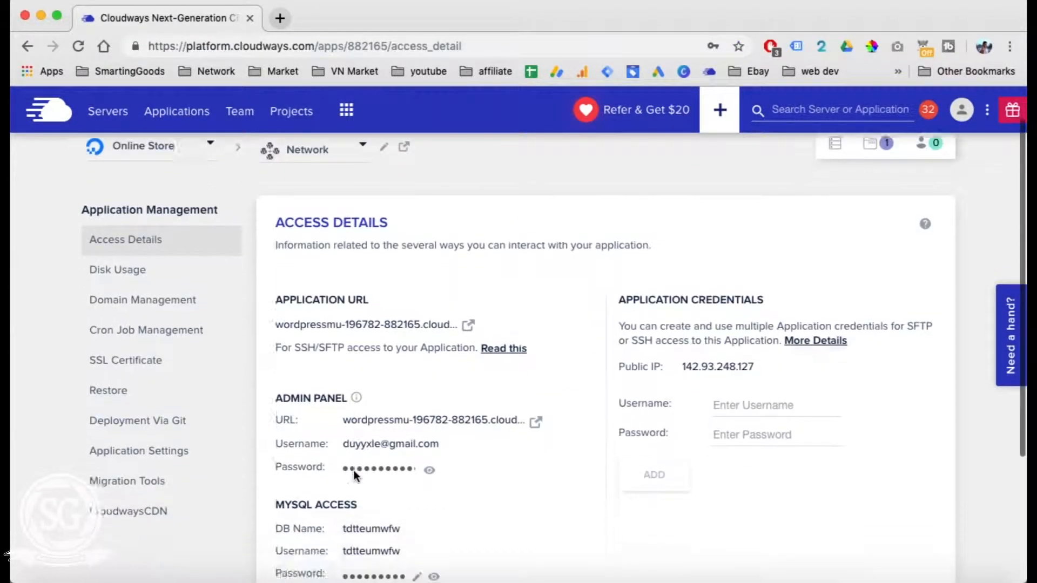
pyautogui.scroll(-3, 355, 471)
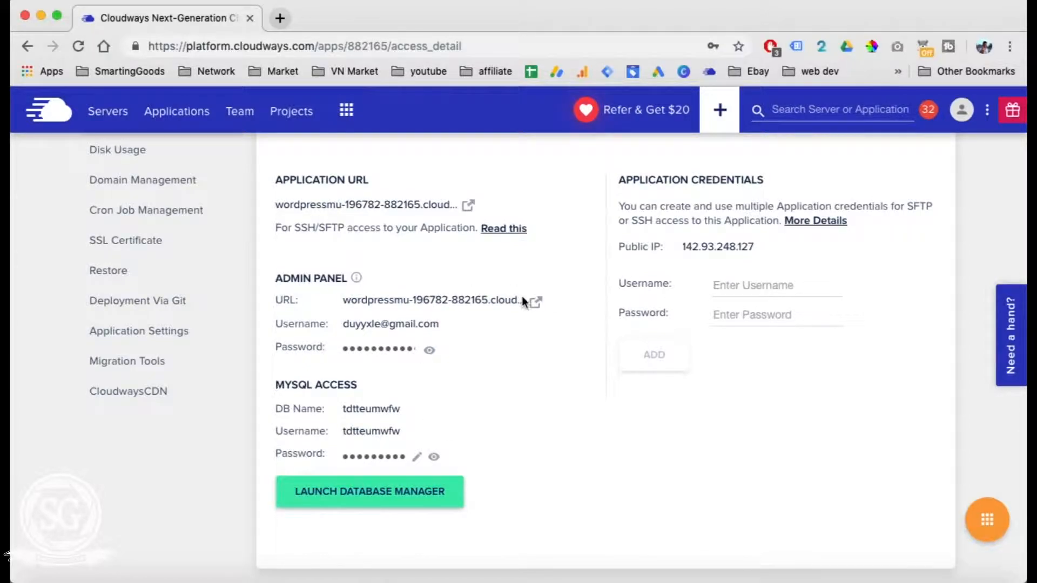
# Open the app's WordPress admin and go to Tools > Network Setup.
pyautogui.click(537, 301)
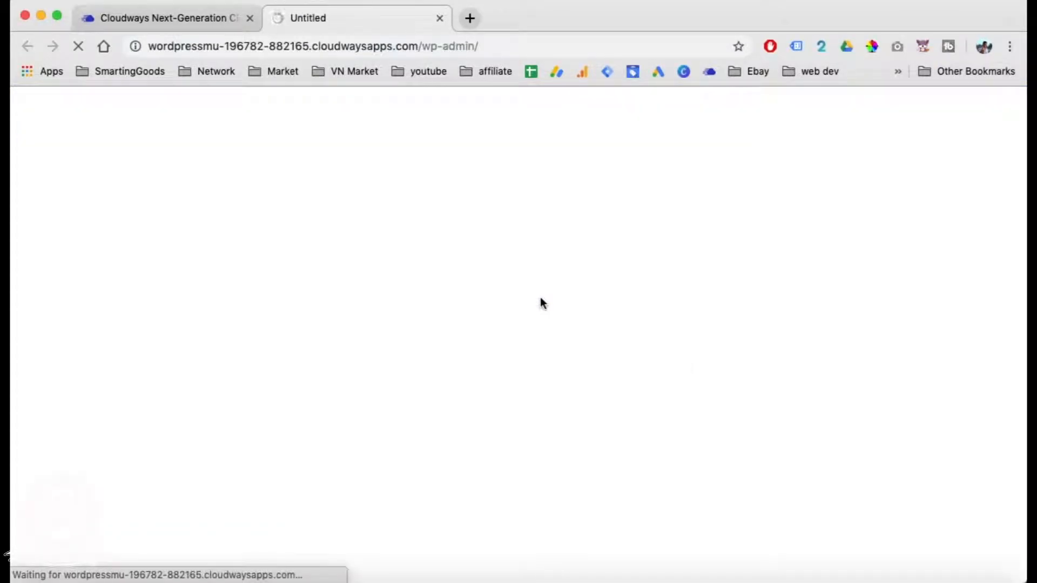
pyautogui.scroll(-2, 428, 204)
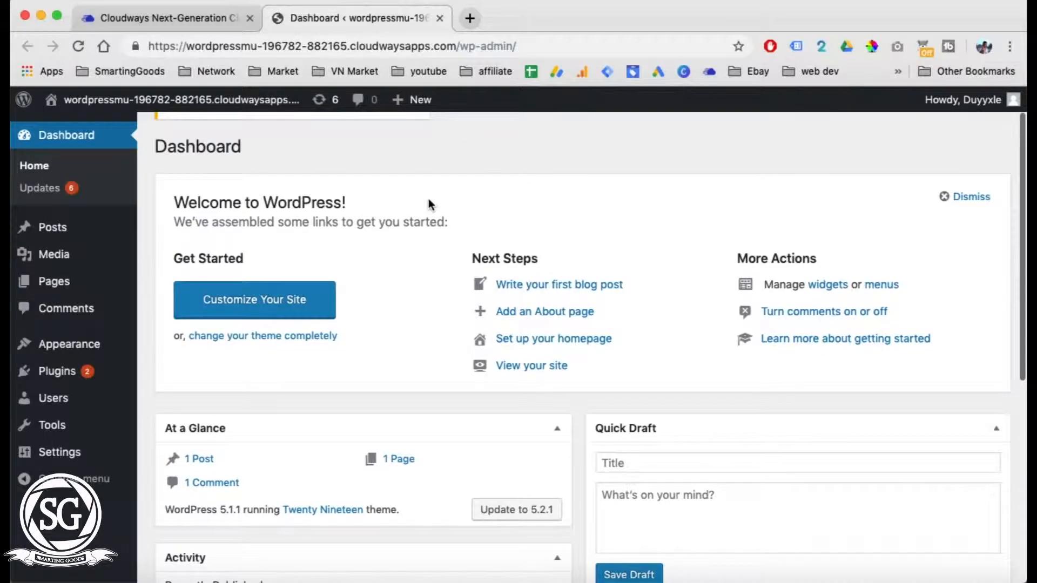
pyautogui.moveTo(69, 373)
pyautogui.click(161, 371)
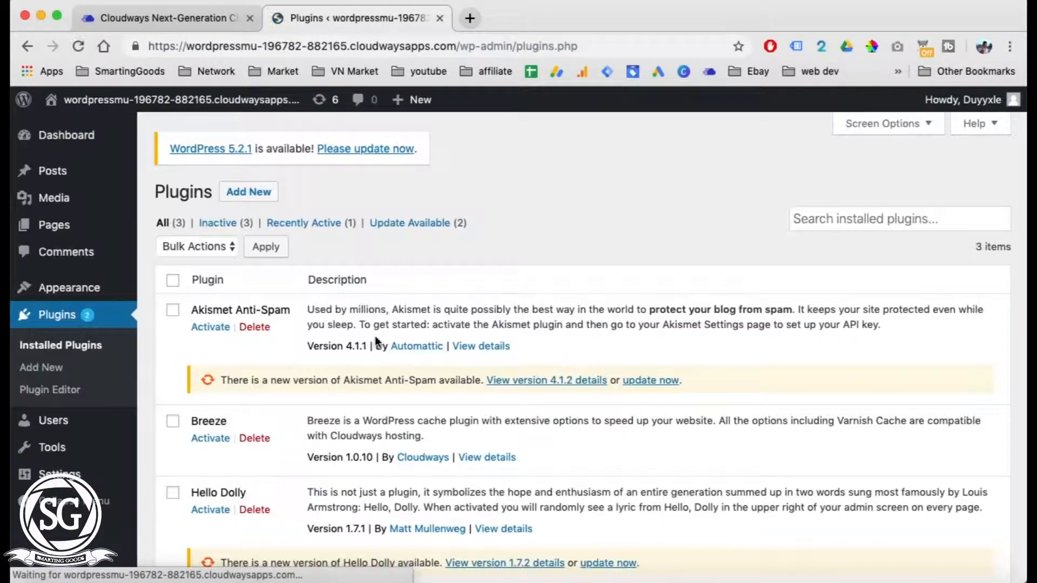
pyautogui.scroll(-5, 374, 342)
pyautogui.moveTo(82, 449)
pyautogui.click(167, 459)
pyautogui.scroll(-5, 170, 460)
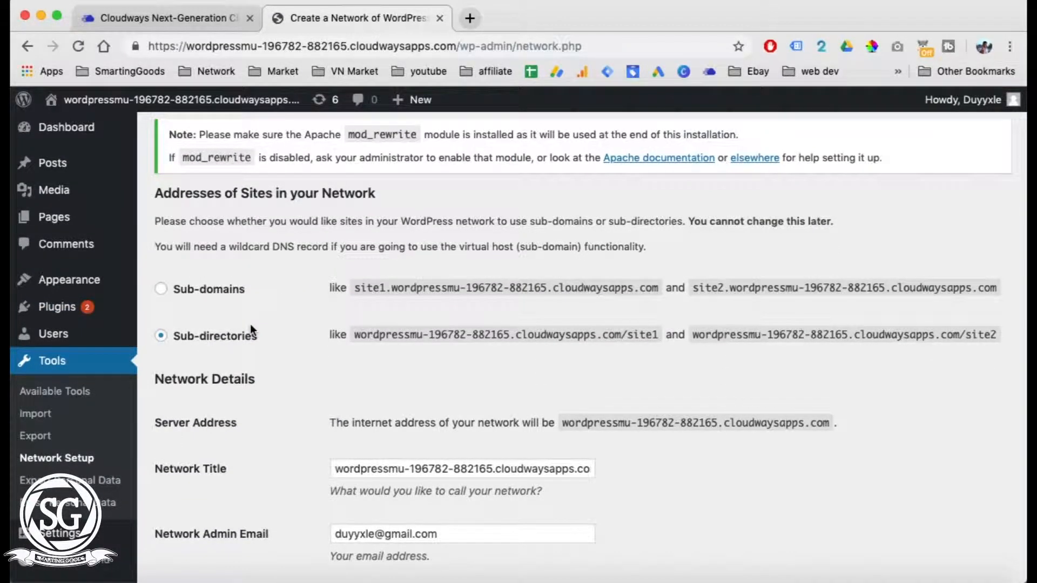
pyautogui.scroll(-4, 250, 324)
# Change the Network Title to 'network'.
pyautogui.tripleClick(451, 369)
pyautogui.write('network')
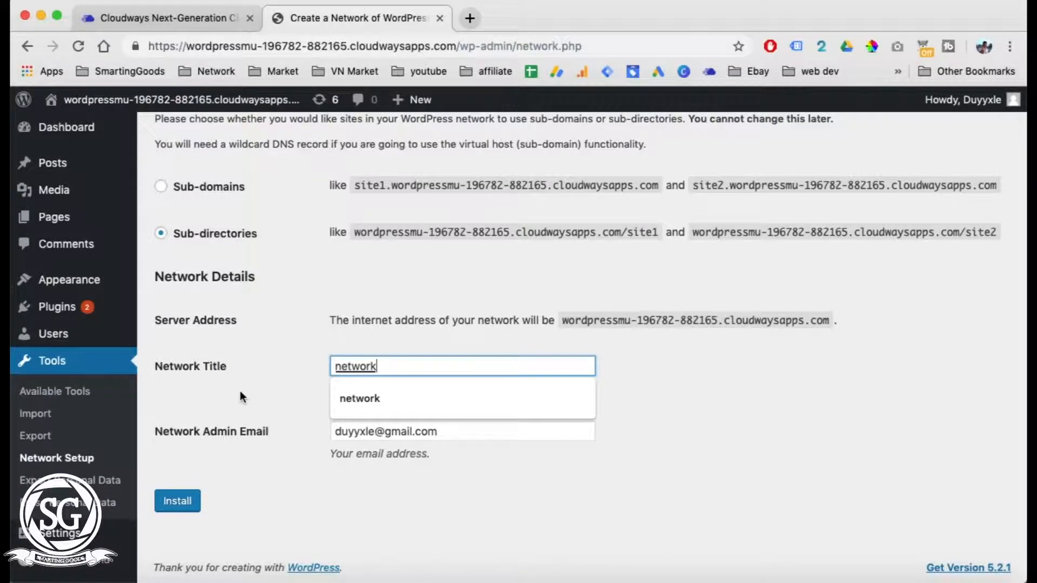
pyautogui.click(240, 392)
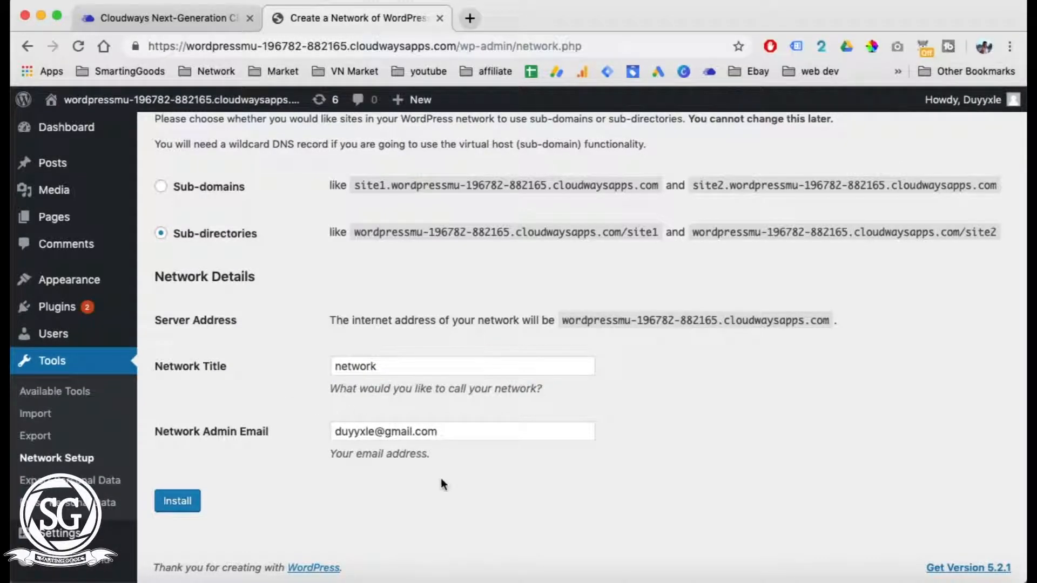
# Install the network and launch FileZilla via Spotlight.
pyautogui.click(177, 503)
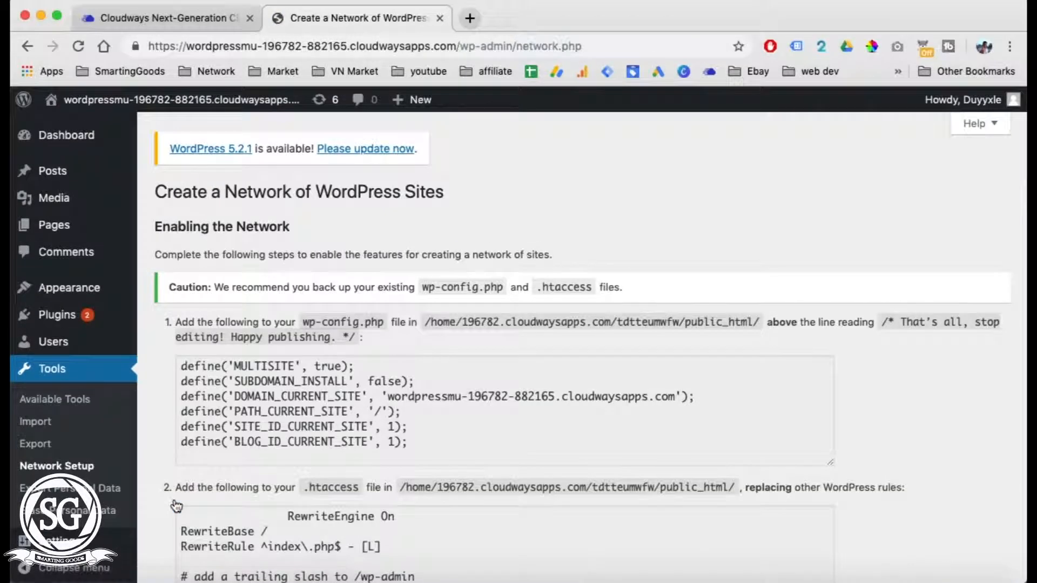
pyautogui.press('super+space')
pyautogui.write('fileZilla')
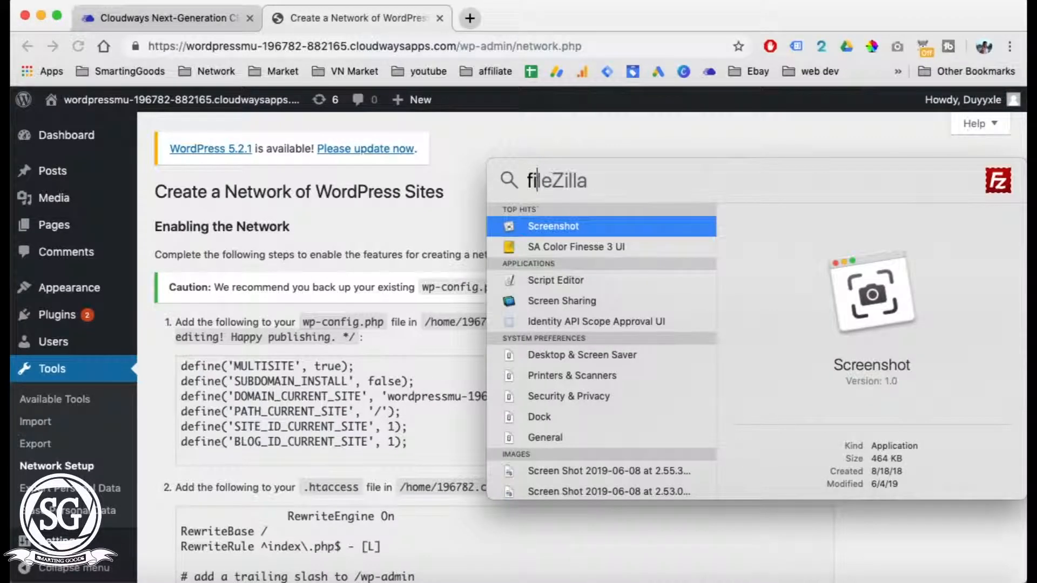
pyautogui.press('Down')
pyautogui.press('Down')
pyautogui.press('Down')
pyautogui.press('Return')
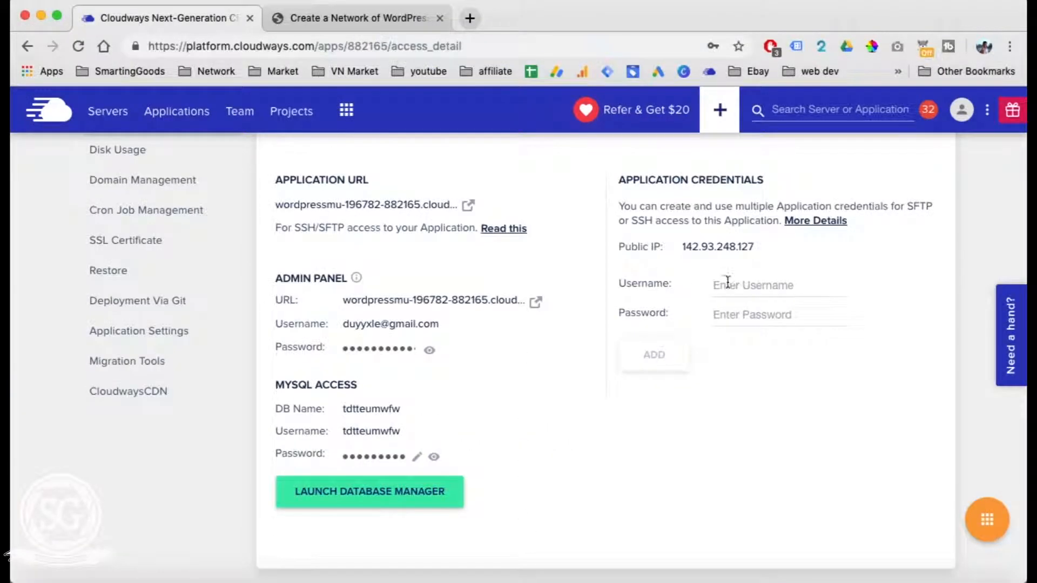
# Add a new application credential with a username and password in Access Details.
pyautogui.press('Tab')
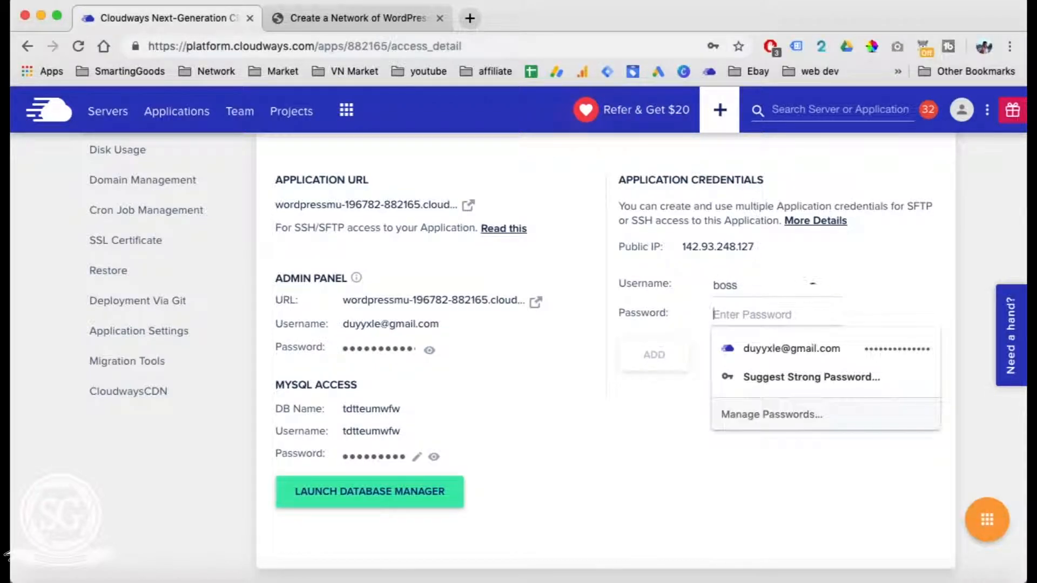
pyautogui.click(662, 355)
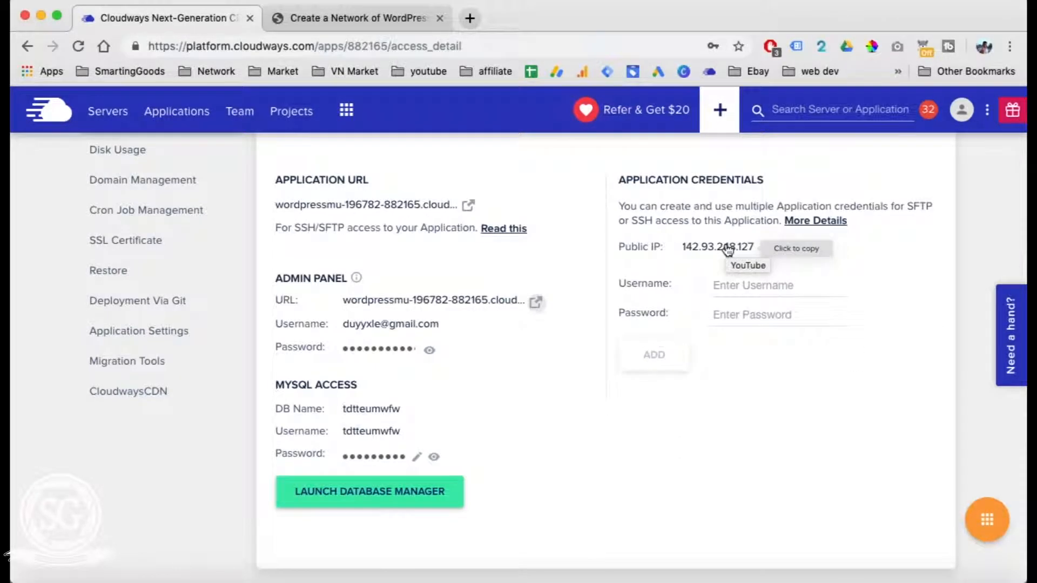
pyautogui.hotkey('ctrl', 'Up')
# Quickconnect FileZilla to sftp:// plus the server IP with the credential's username, password and port 22.
pyautogui.click(825, 166)
pyautogui.write('sftp://')
pyautogui.write('142.93.248.127')
pyautogui.click(557, 69)
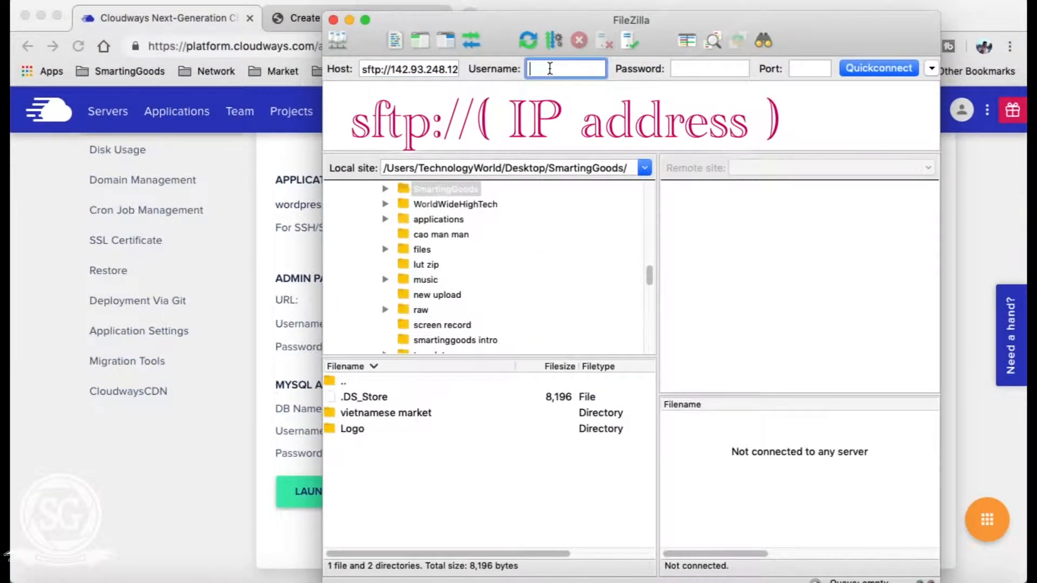
pyautogui.write('boss')
pyautogui.press('Tab')
pyautogui.write('*******')
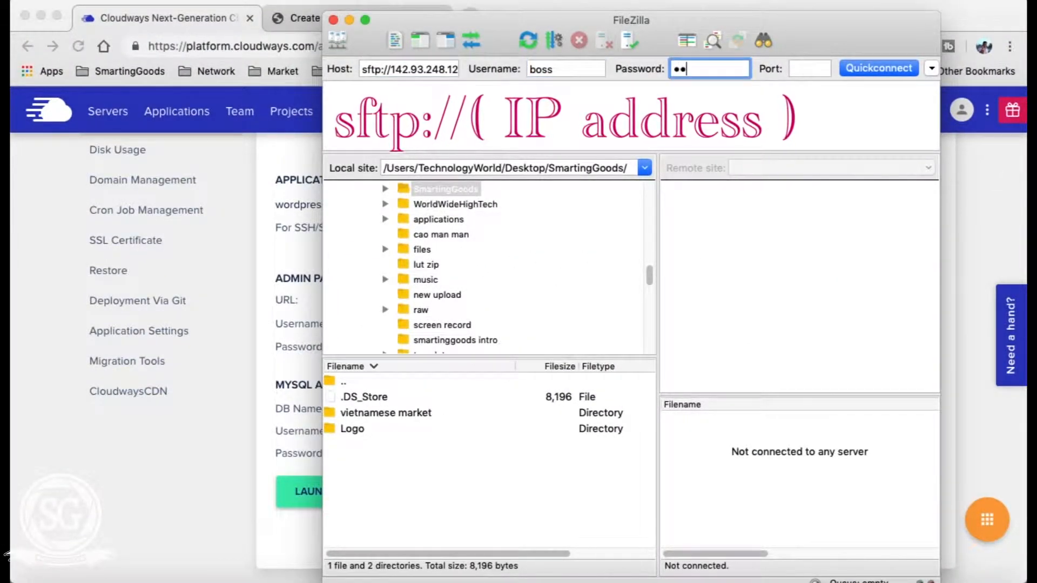
pyautogui.press('Tab')
pyautogui.write('22')
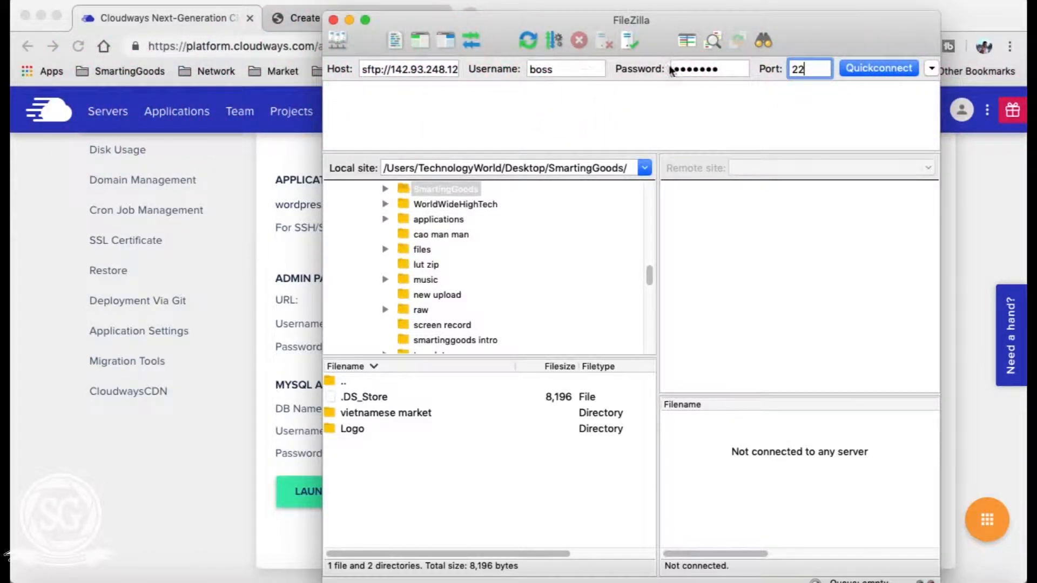
pyautogui.click(880, 68)
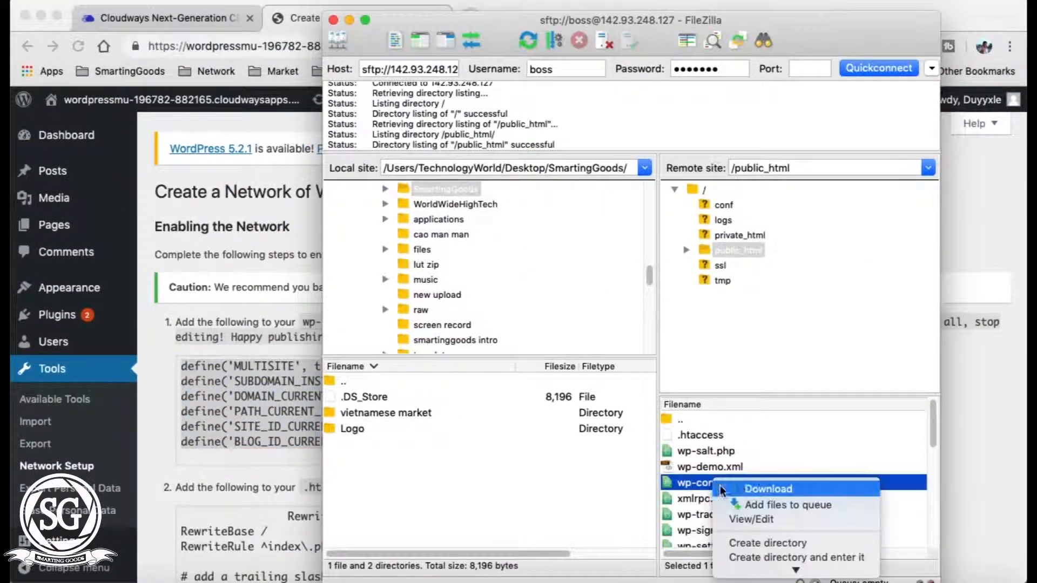
# Paste the six multisite define lines into wp-config.php above the 'That's all' comment.
pyautogui.click(770, 520)
pyautogui.scroll(-15, 483, 295)
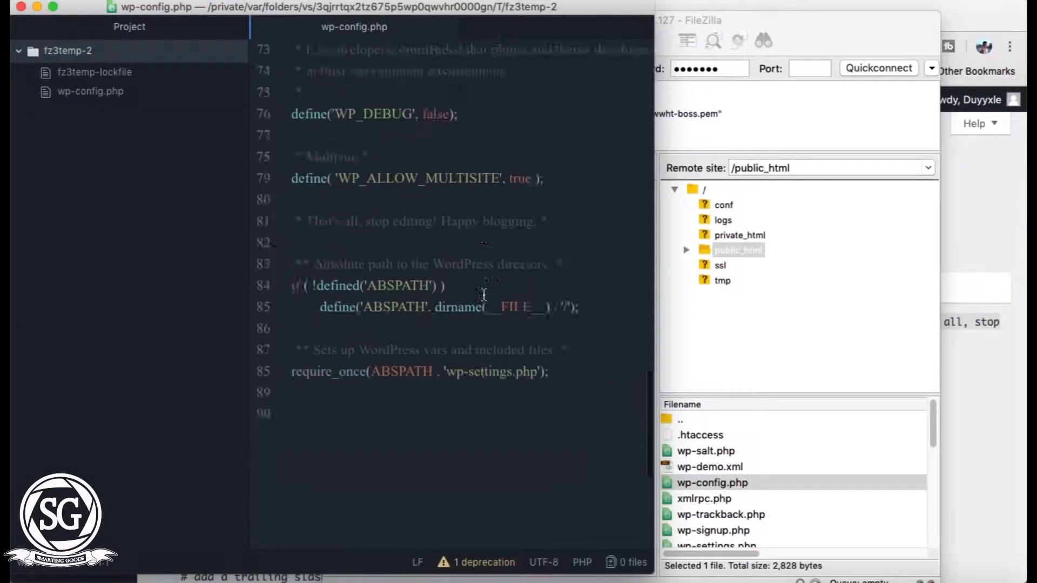
pyautogui.click(567, 315)
pyautogui.moveTo(567, 315); pyautogui.dragTo(290, 316)
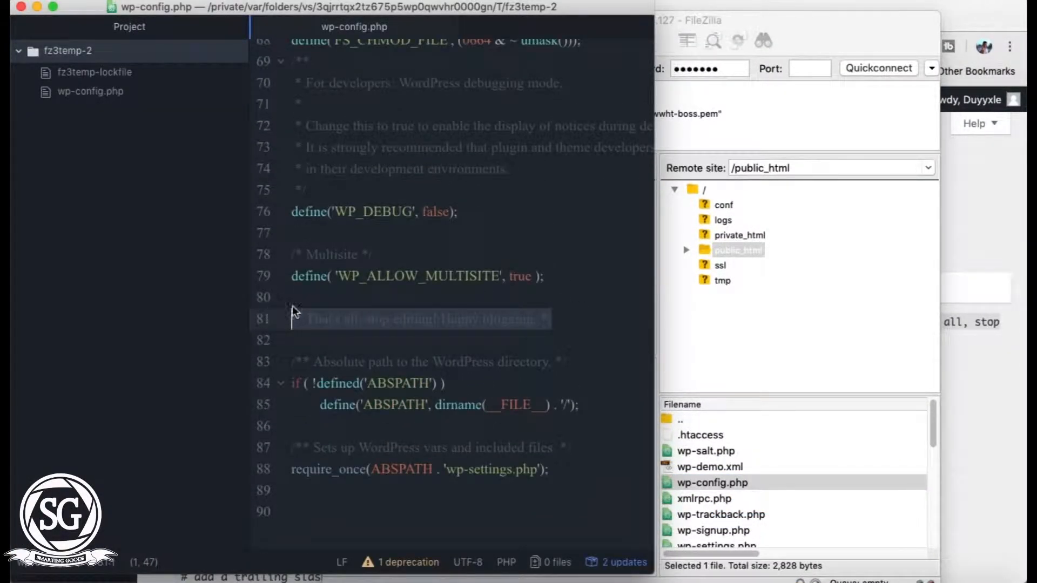
pyautogui.click(300, 295)
pyautogui.write("define('MULTISITE', true); define('SUBDOMAIN_INSTALL', false); define('DOMAIN_CURRENT_SITE', 'wordpressmu-196782-882165.cloudwaysapps.com'); define('PATH_CURRENT_SITE', '/'); define('SITE_ID_CURRENT_SITE', 1); define('BLOG_ID_CURRENT_SITE', 1);")
# Replace the .htaccess rewrite block on lines 2–9 with the multisite rules and save.
pyautogui.click(475, 579)
pyautogui.scroll(-4, 486, 489)
pyautogui.moveTo(391, 542); pyautogui.dragTo(184, 356)
pyautogui.press('super+c')
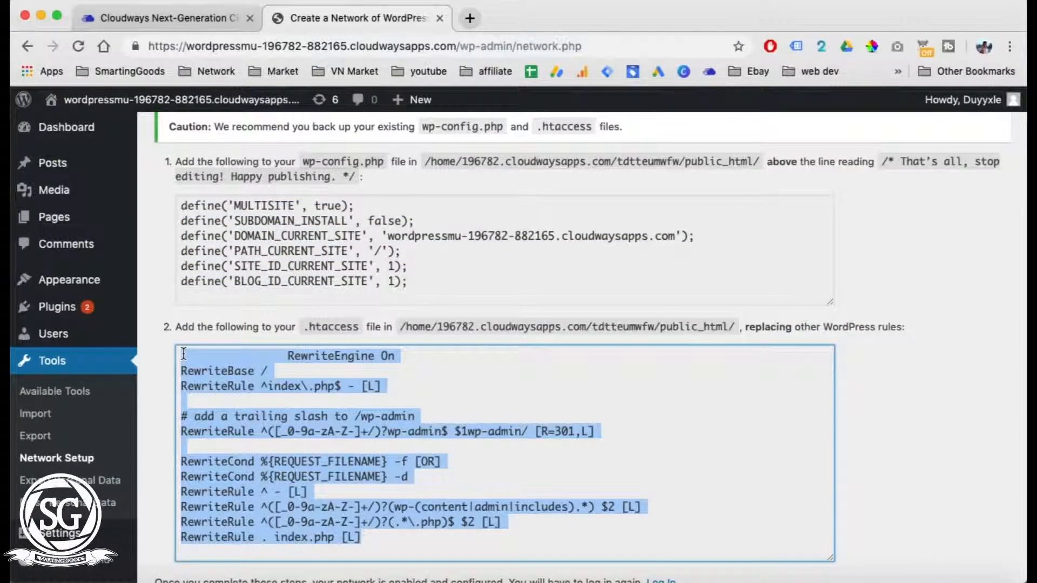
pyautogui.rightClick(700, 435)
pyautogui.click(734, 471)
pyautogui.moveTo(292, 242); pyautogui.dragTo(293, 71)
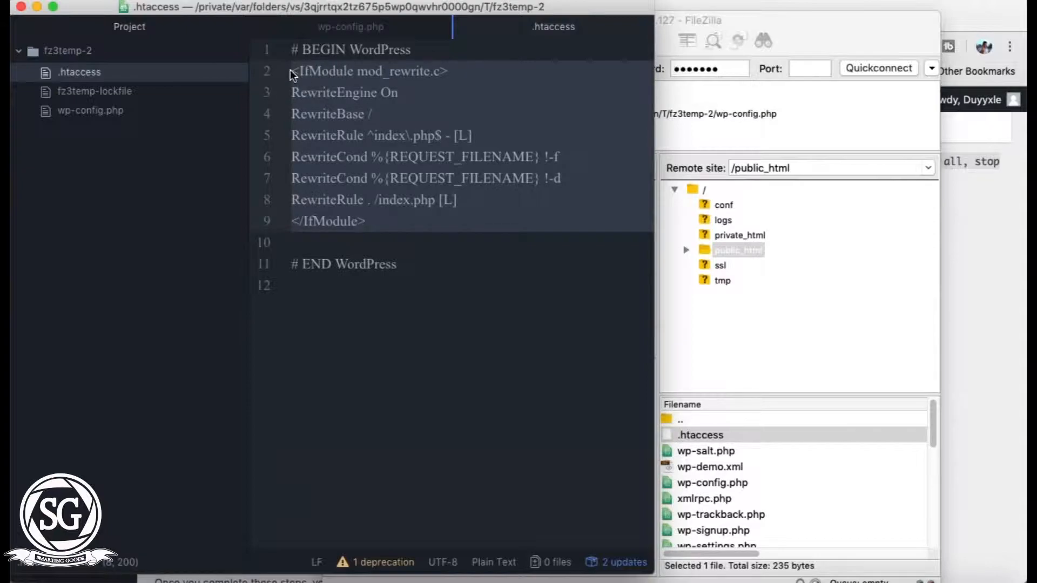
pyautogui.press('super+v')
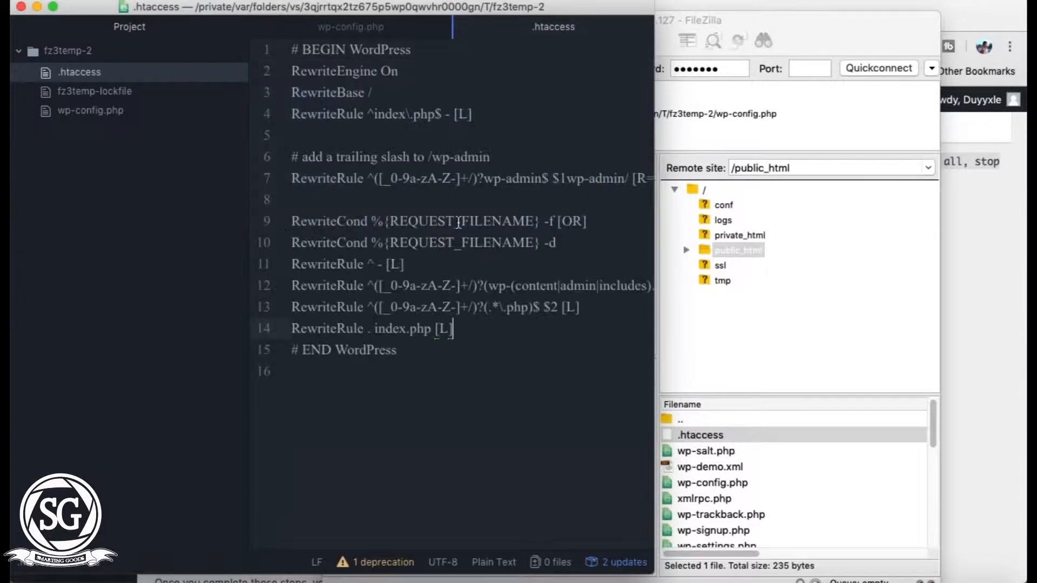
pyautogui.press('super+s')
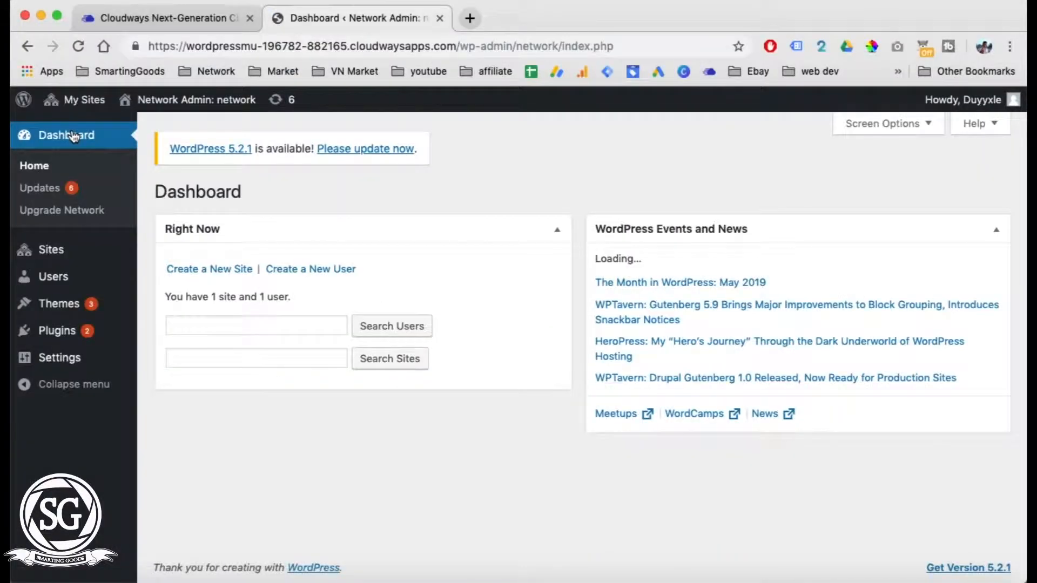
# Go to Network Admin > Sites and start adding a new site.
pyautogui.moveTo(76, 99)
pyautogui.moveTo(162, 127)
pyautogui.click(341, 148)
pyautogui.click(234, 195)
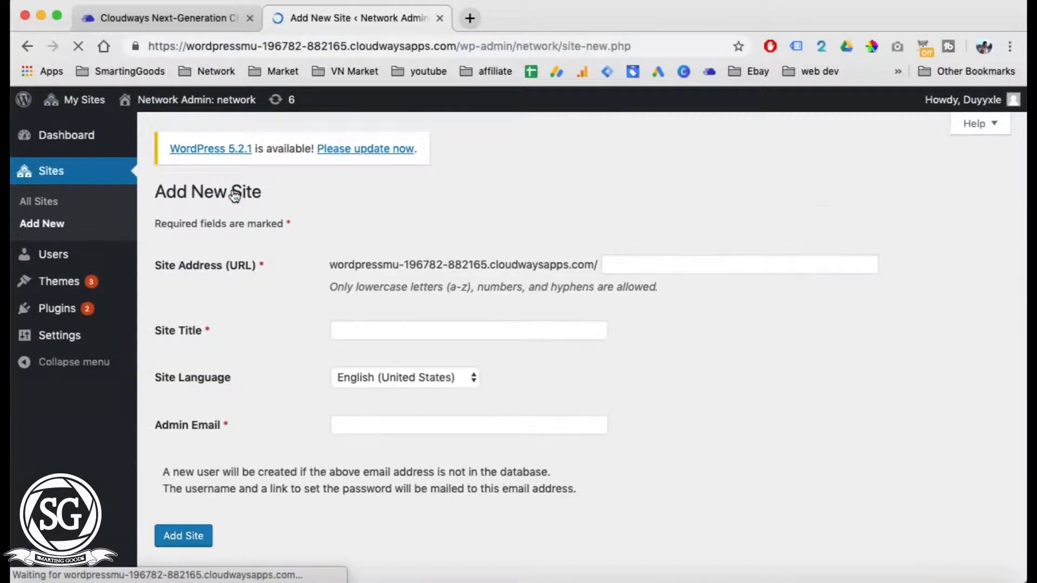
# Create the site at address 'boss' titled 'network' with the suggested admin e-mail.
pyautogui.click(658, 266)
pyautogui.write('boss')
pyautogui.click(444, 329)
pyautogui.write('ne')
pyautogui.press('Tab')
pyautogui.press('Tab')
pyautogui.write('duyy')
pyautogui.press('Down')
pyautogui.press('Return')
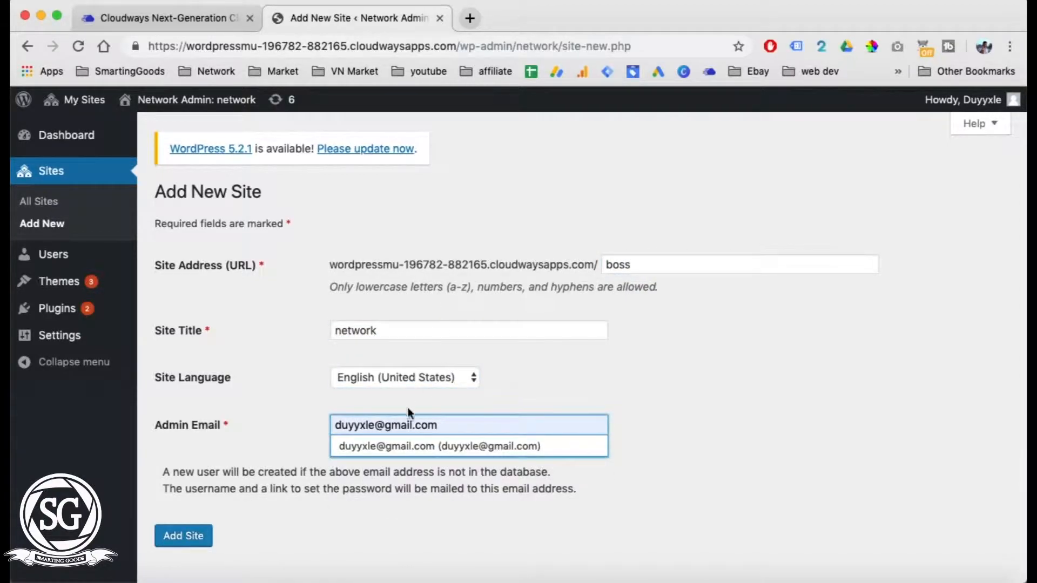
pyautogui.click(183, 537)
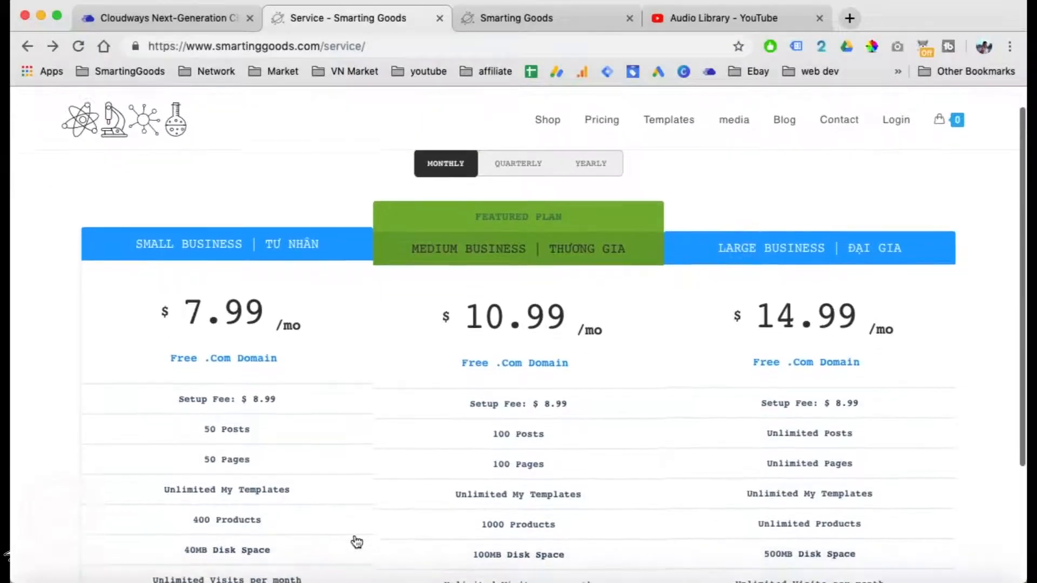
# Select a hosting plan and use the Adventure template for the new site.
pyautogui.scroll(-5, 355, 542)
pyautogui.click(250, 510)
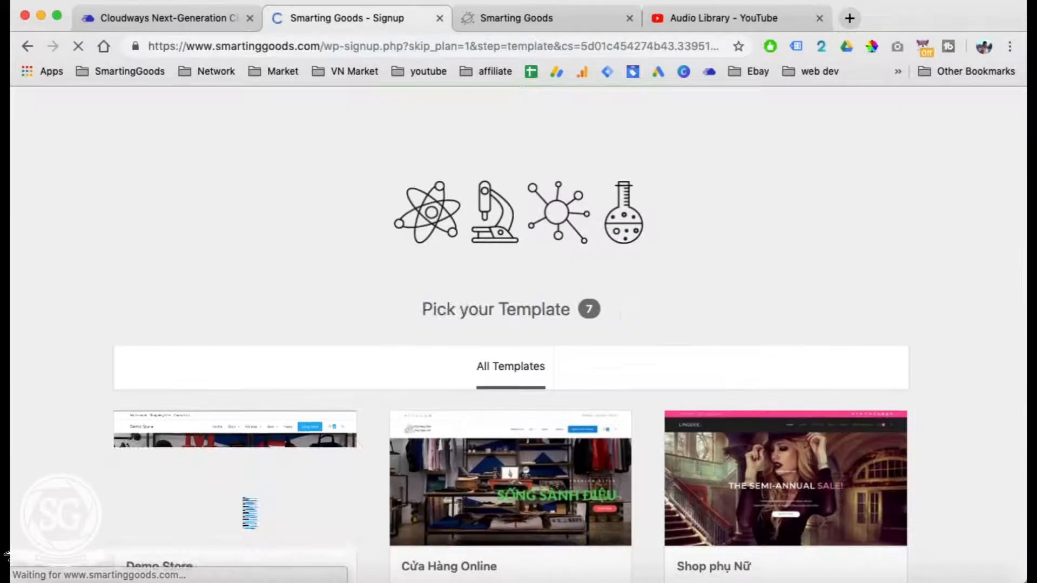
pyautogui.scroll(-7, 250, 509)
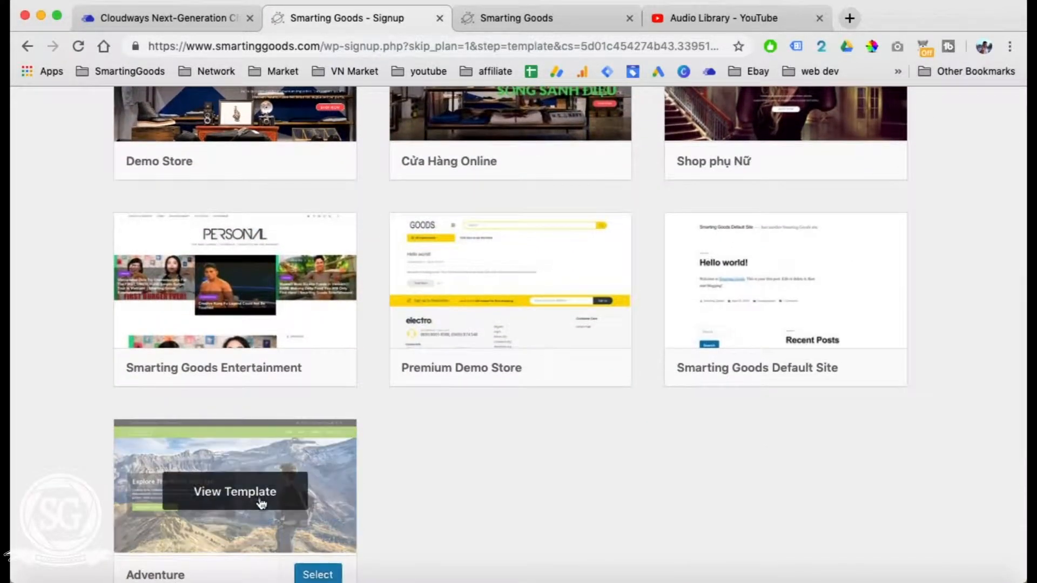
pyautogui.click(267, 493)
pyautogui.scroll(-5, 267, 494)
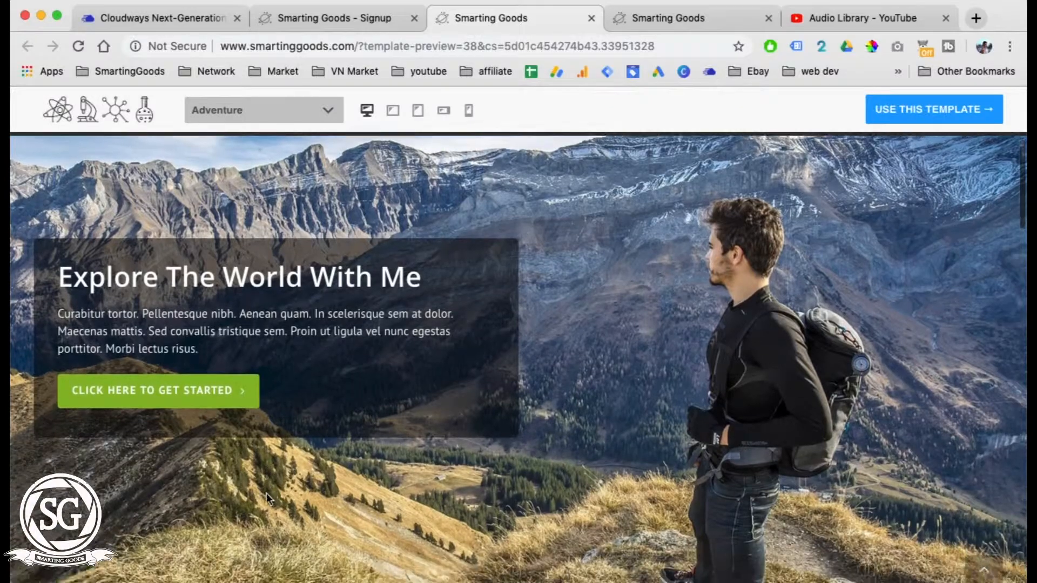
pyautogui.click(974, 105)
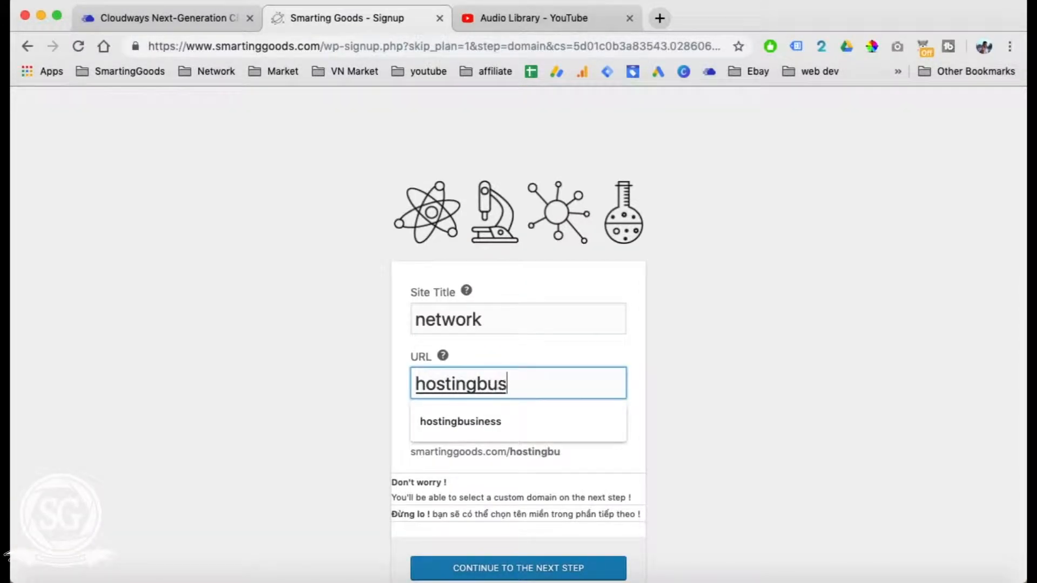
# Submit the site title and URL, then choose the free hostingbusiness.io domain.
pyautogui.press('Return')
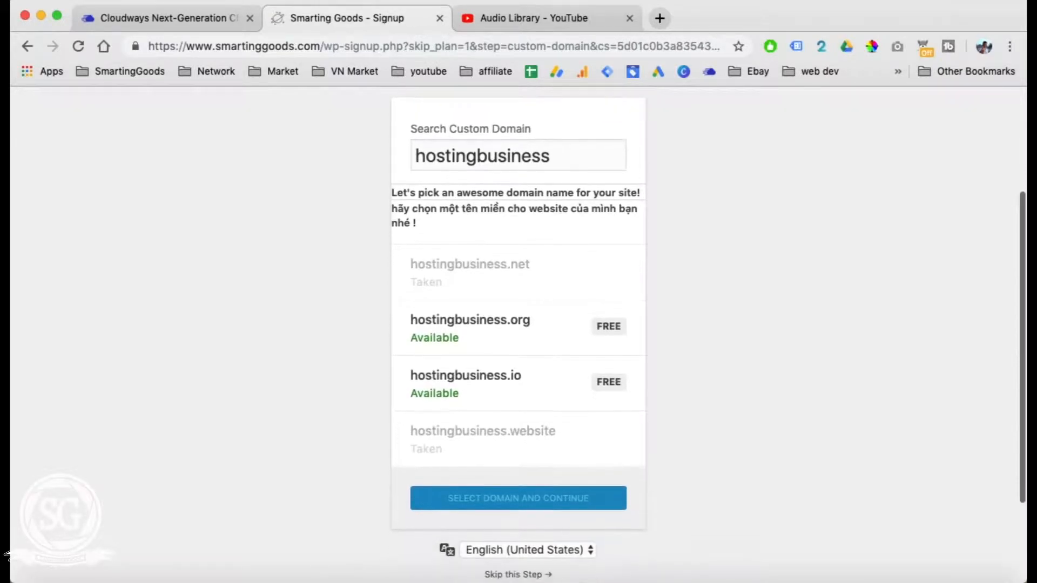
pyautogui.click(544, 381)
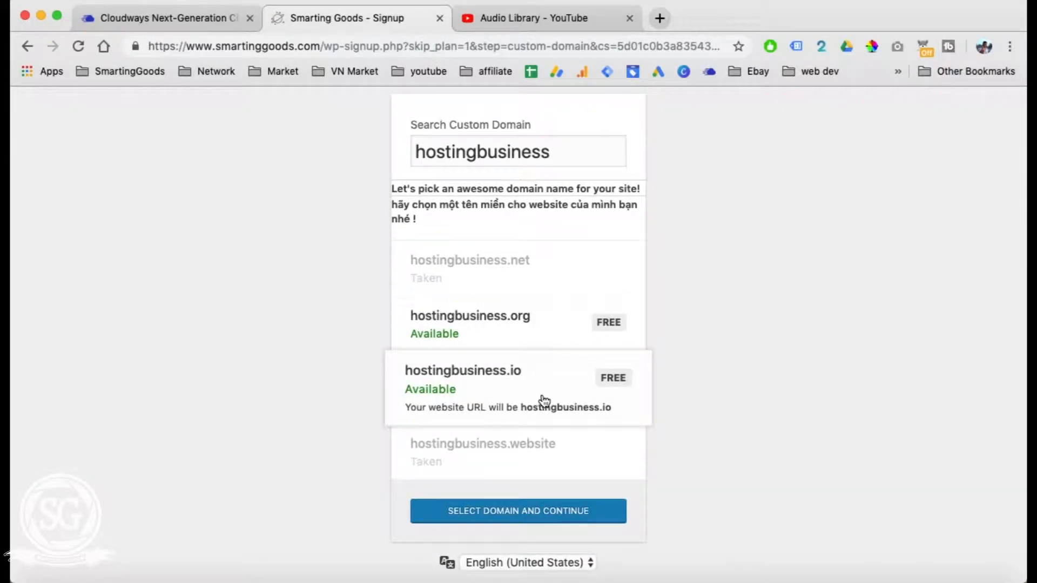
pyautogui.click(537, 518)
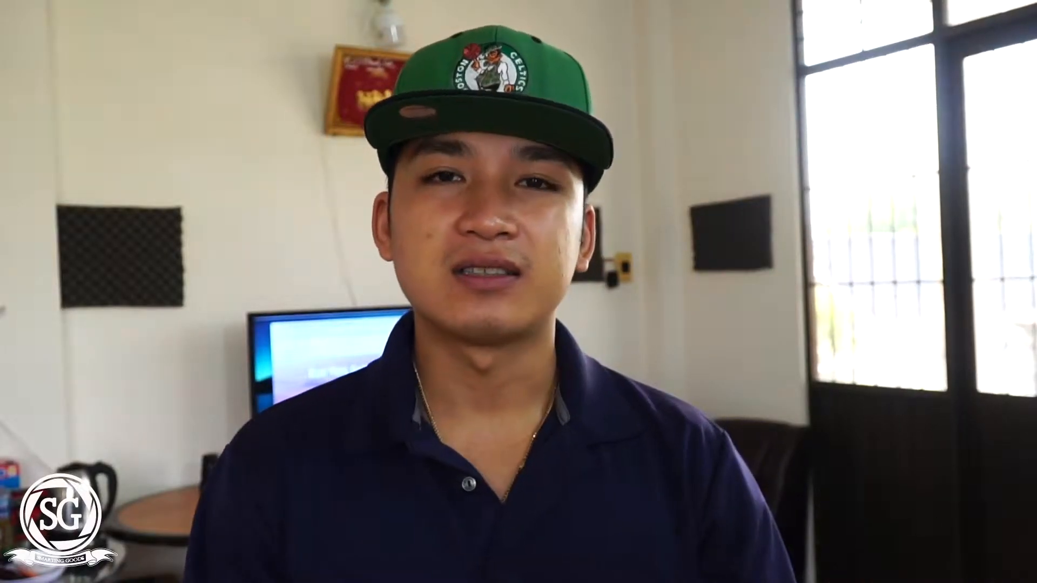